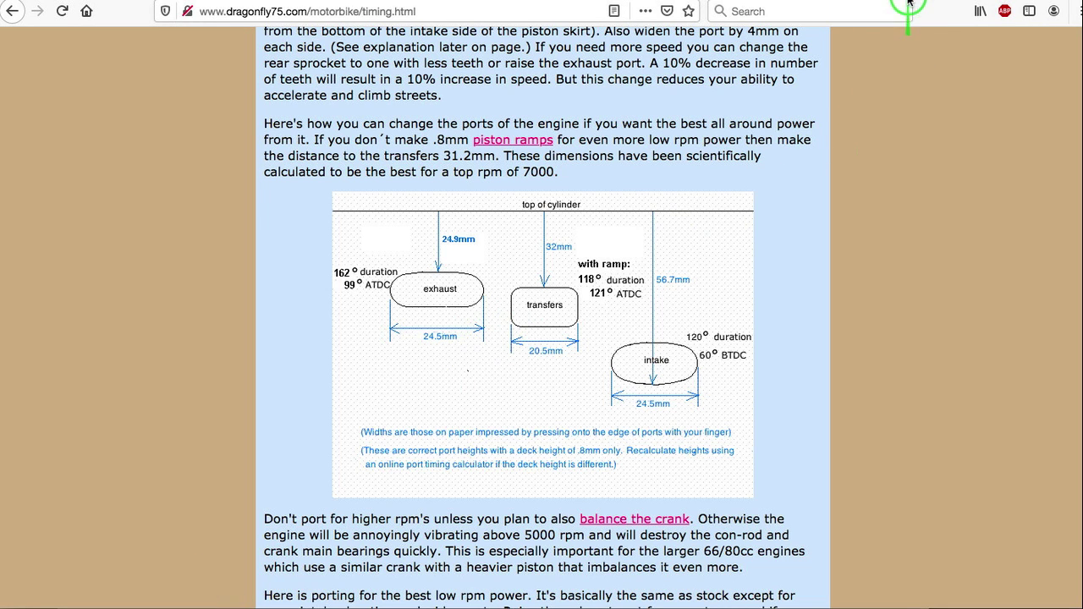
- Calculate an exhaust duration of 177.28 degrees from 0.2 mm deck height and 21.8 mm port height
click(913, 5)
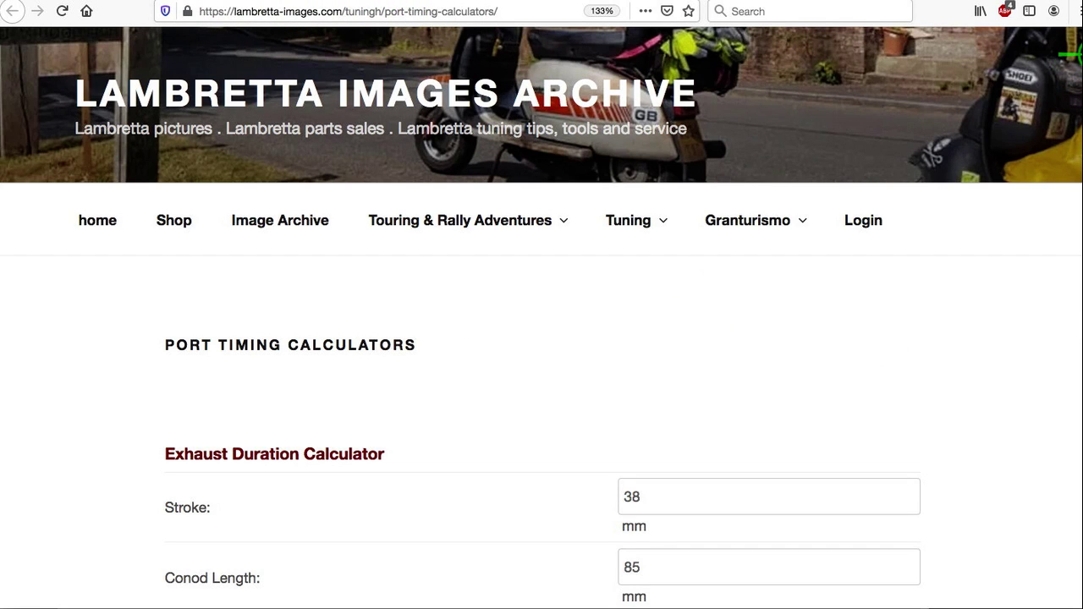
scroll(1073, 55, down, 5)
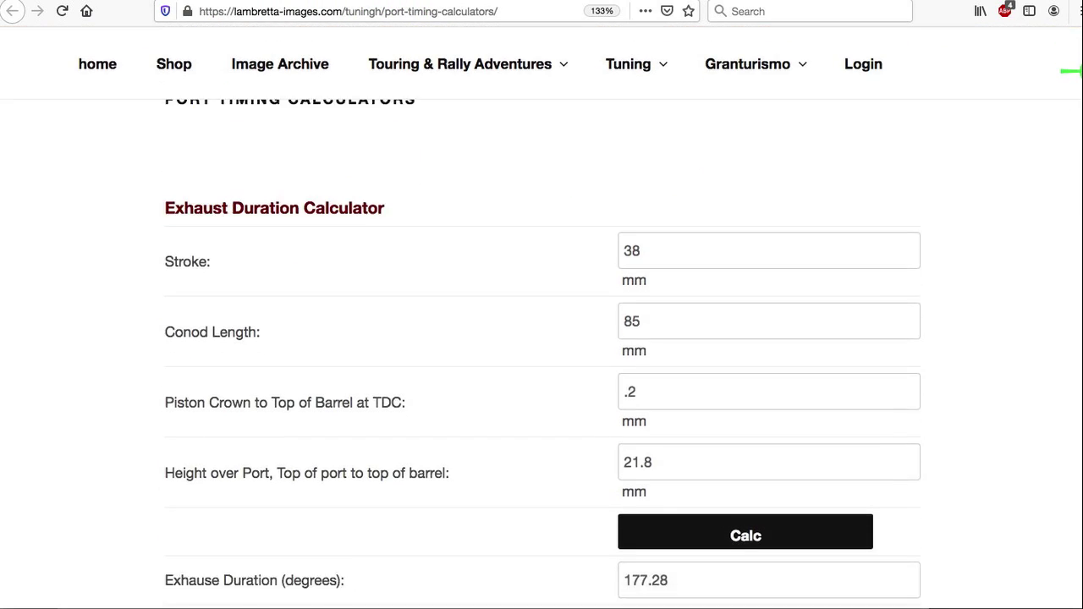
scroll(1071, 75, down, 1)
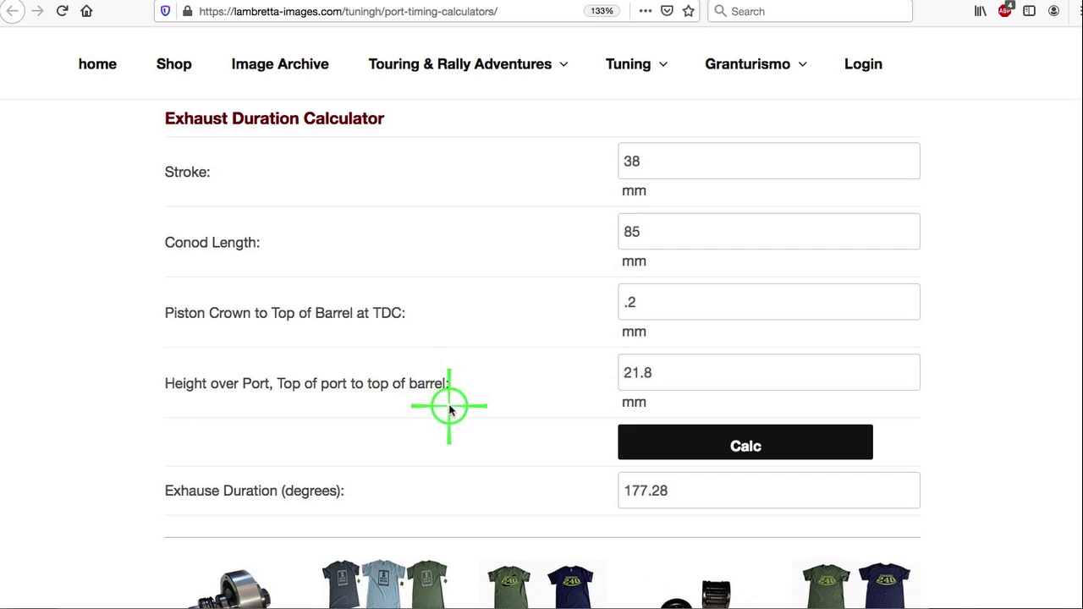
click(761, 437)
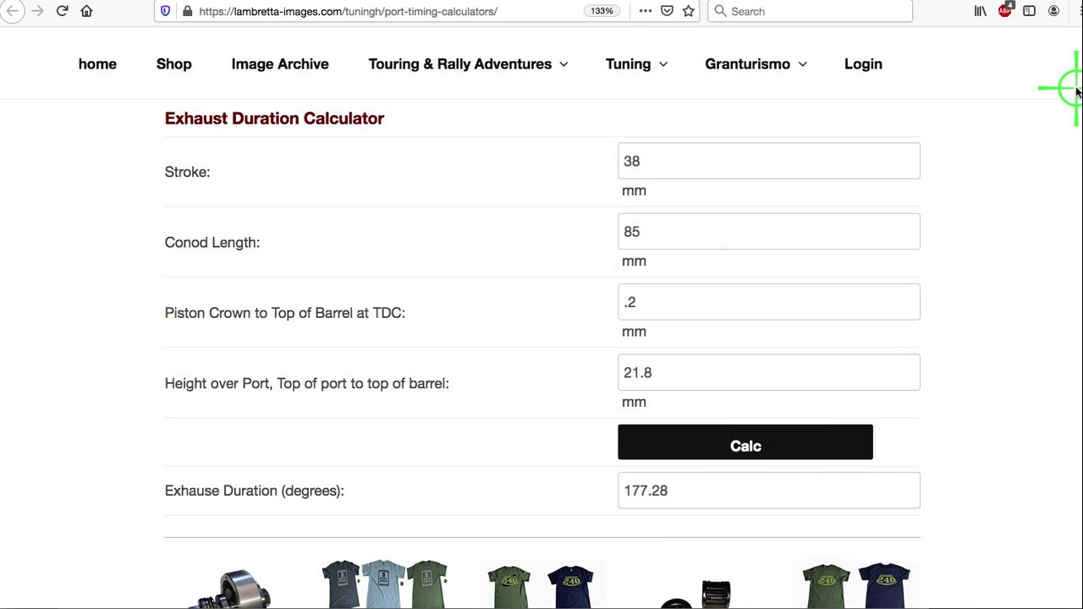
- Scroll past the Transfer Duration Calculator to the Inlet Duration Calculator showing 119.32 degrees
drag(1067, 70, 1067, 200)
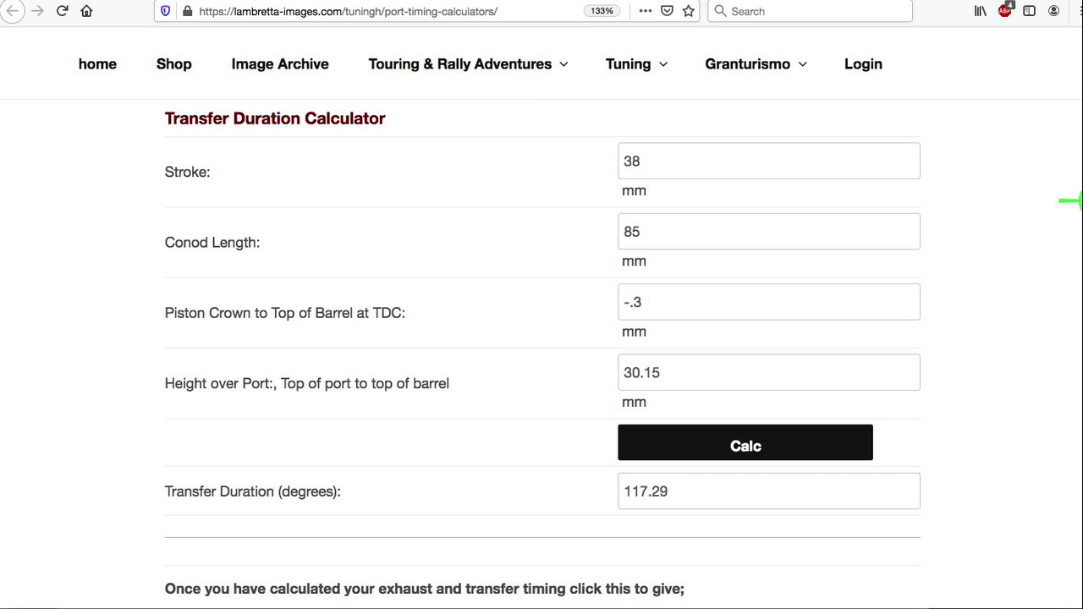
drag(1070, 201, 1071, 250)
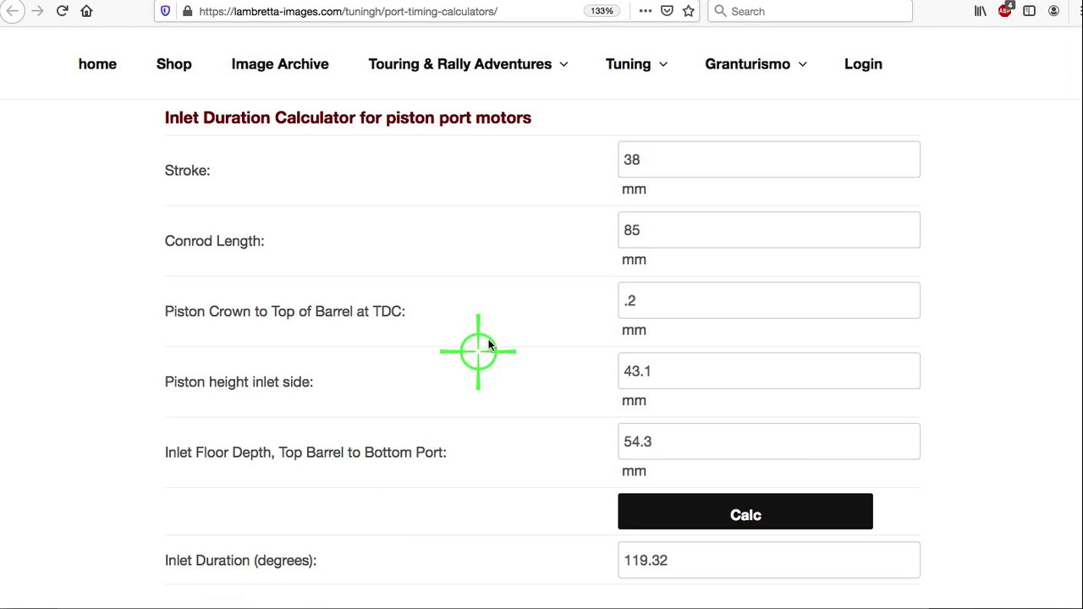
scroll(508, 330, down, 10)
- Scroll back near the top of the page to the Exhaust Duration Calculator
scroll(551, 317, down, 15)
scroll(558, 321, up, 15)
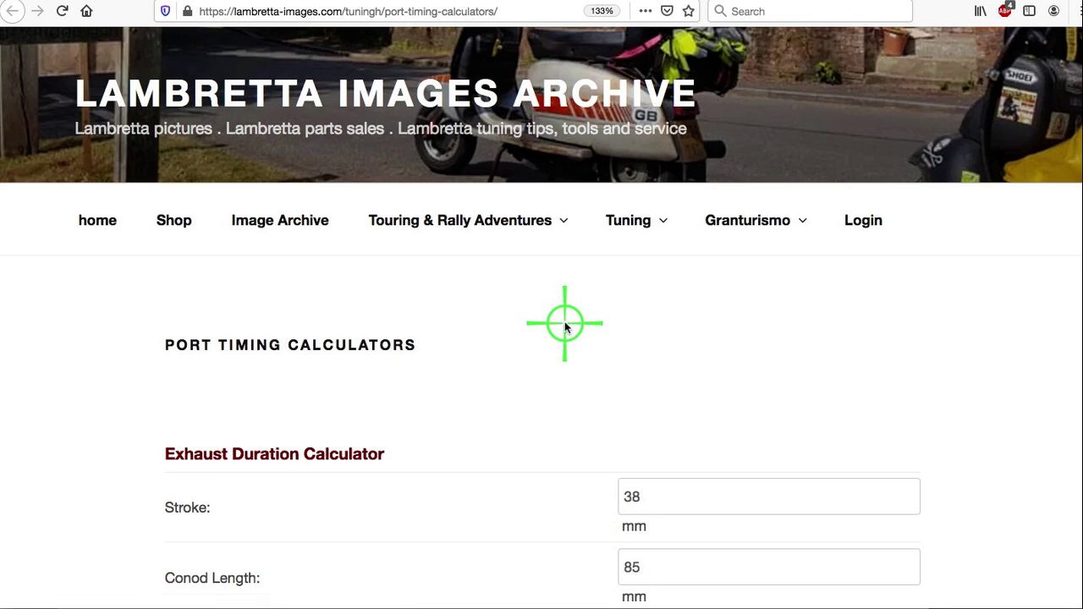
scroll(564, 320, down, 3)
scroll(564, 321, down, 1)
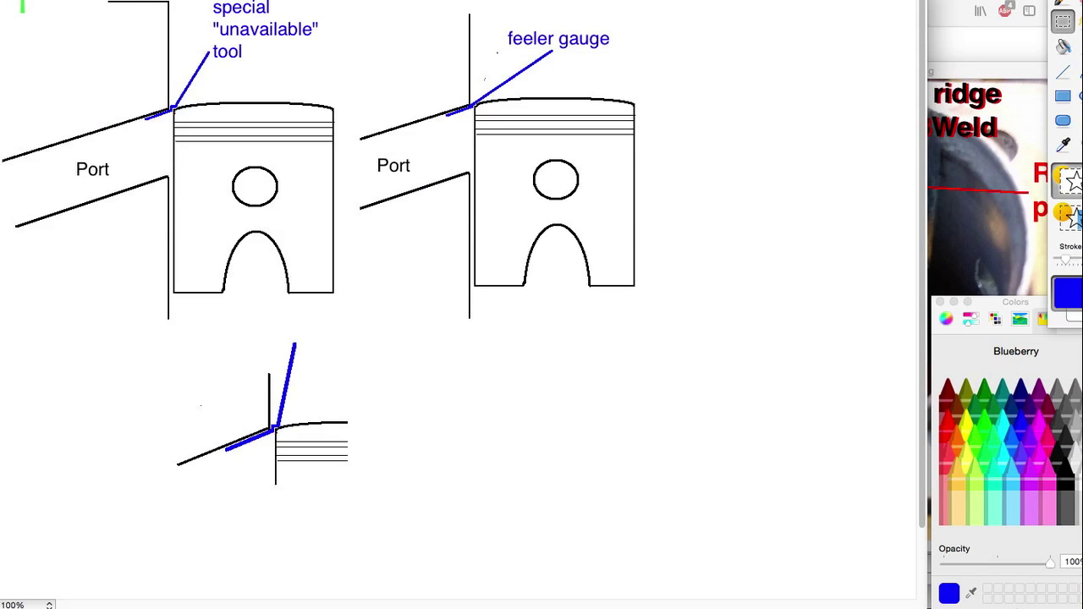
click(24, 2)
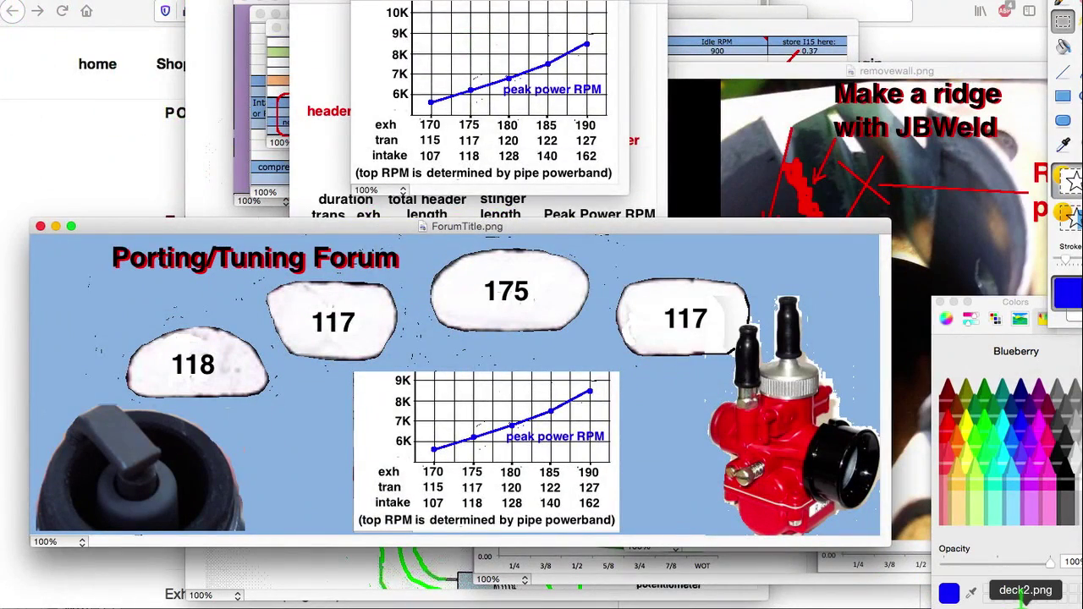
click(1025, 602)
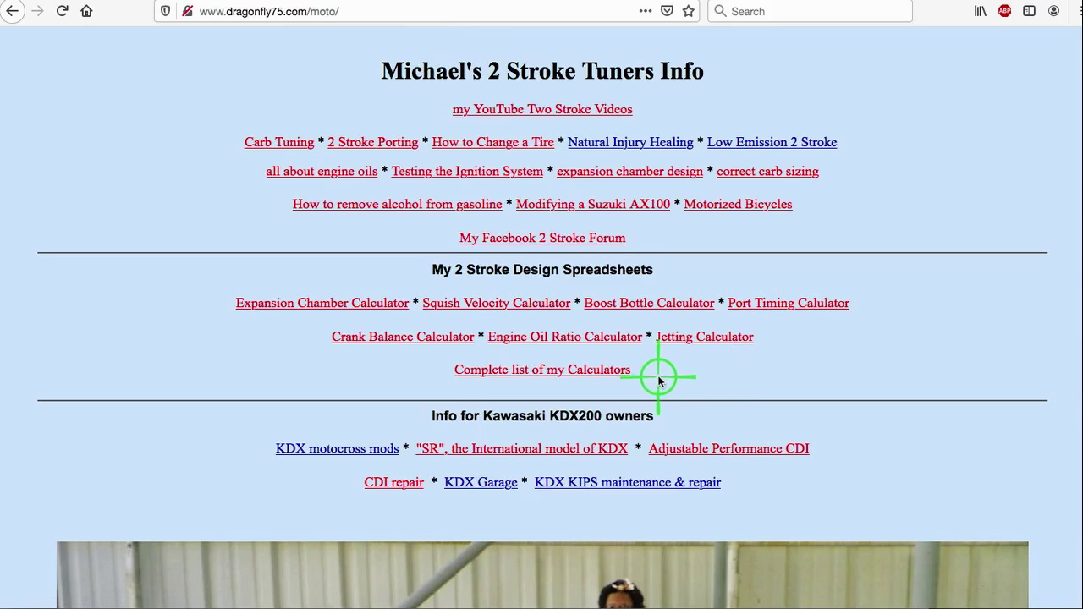
- Open the complete list of calculators and scroll down through it
click(617, 372)
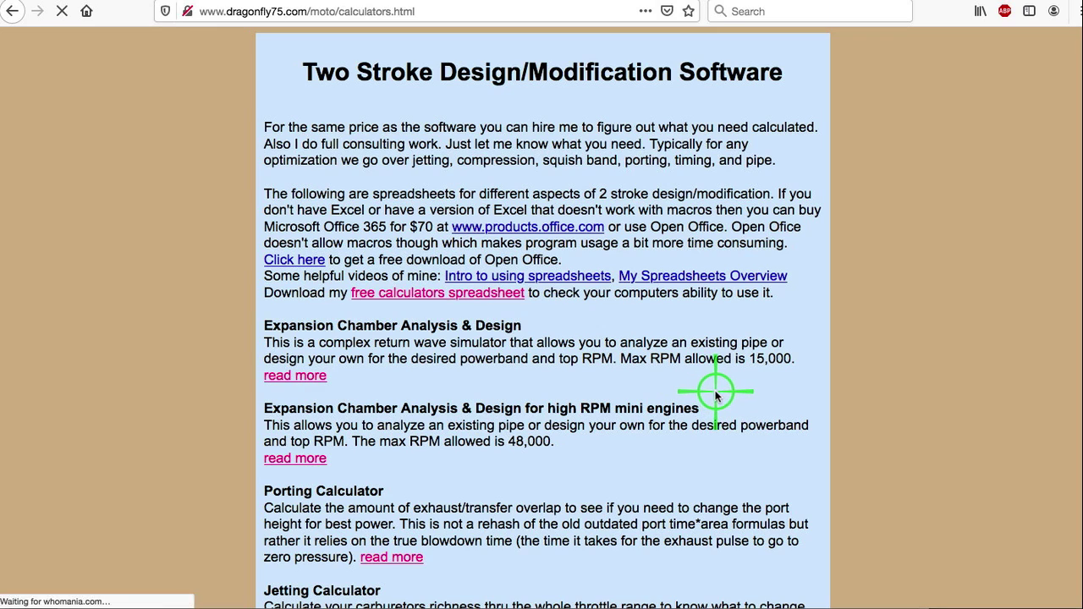
scroll(713, 391, down, 3)
scroll(713, 391, down, 5)
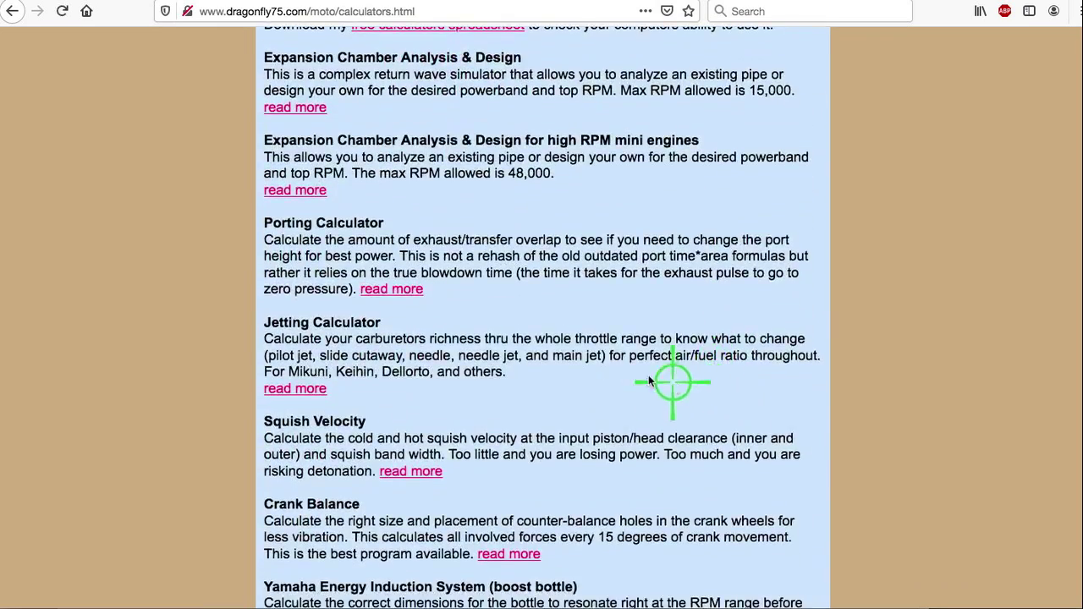
- Follow the Porting Calculator links through to its PortingCalc Instructions page
click(409, 294)
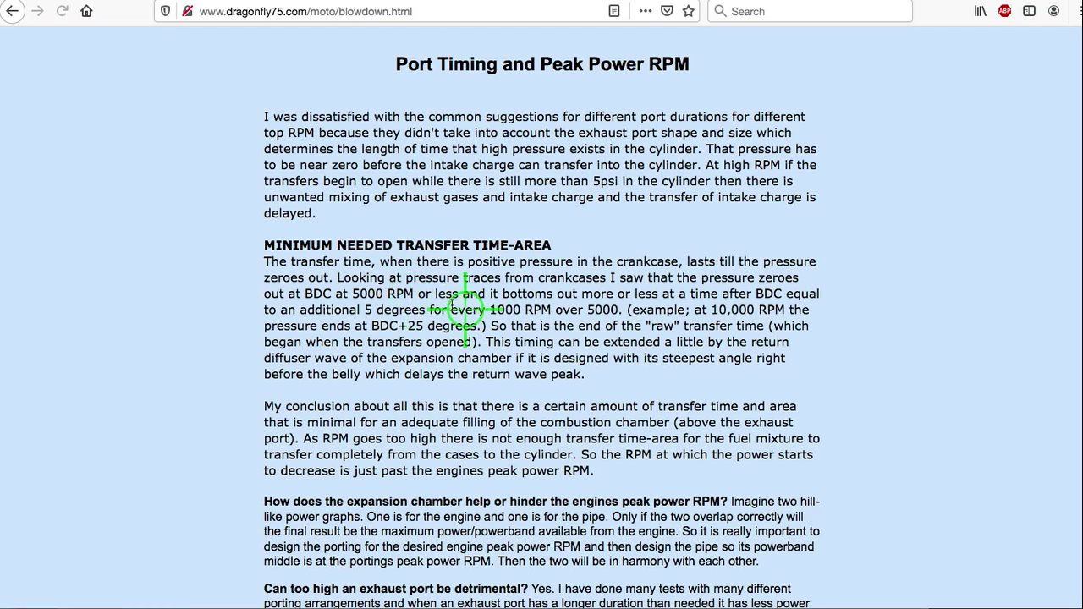
scroll(581, 350, down, 5)
scroll(580, 349, down, 2)
scroll(580, 369, down, 1)
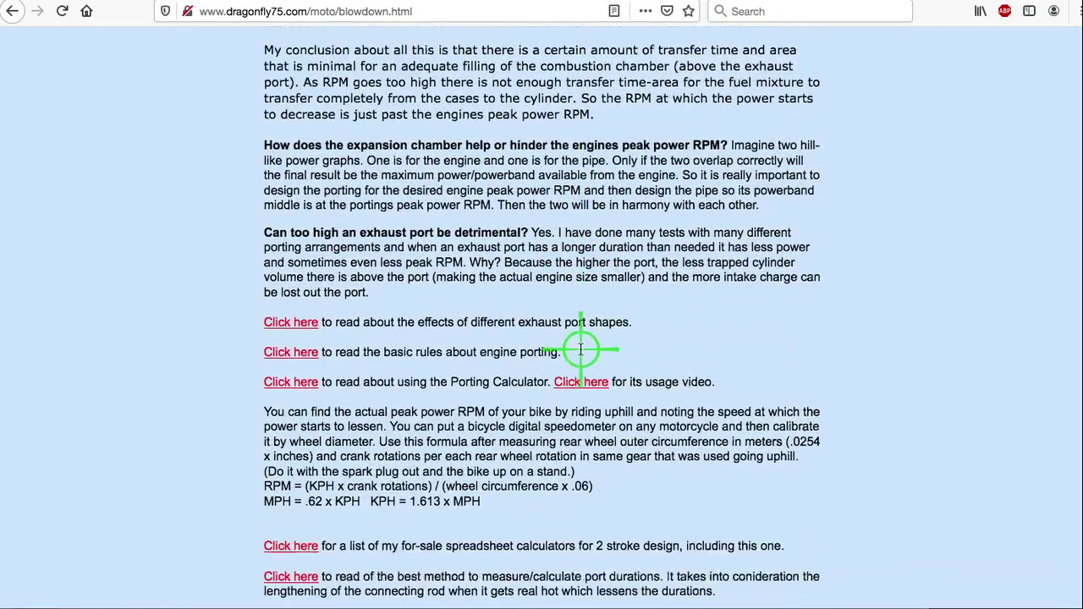
scroll(581, 346, down, 2)
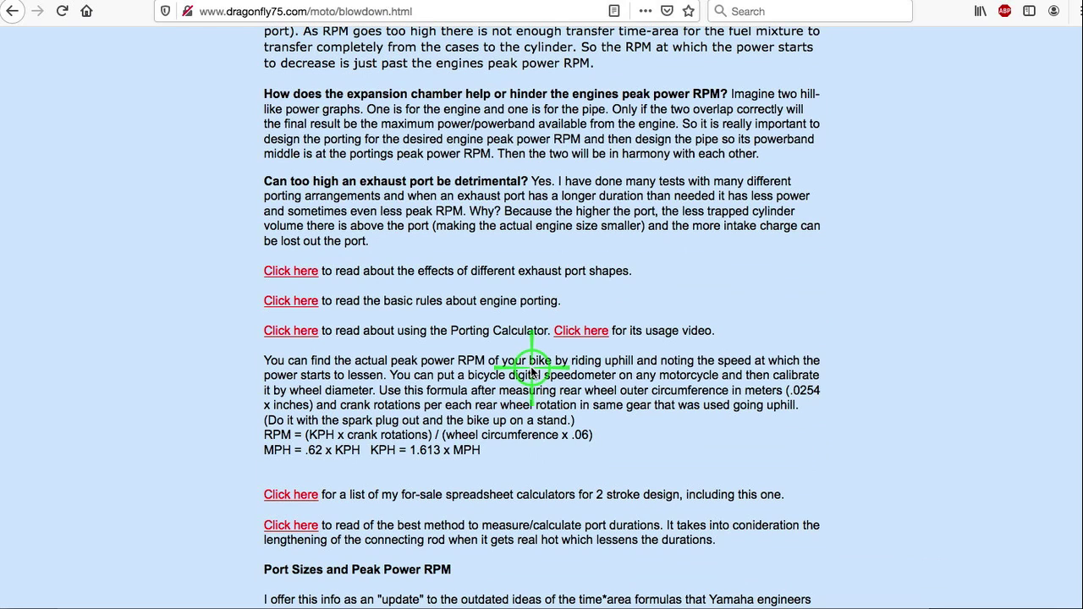
click(301, 333)
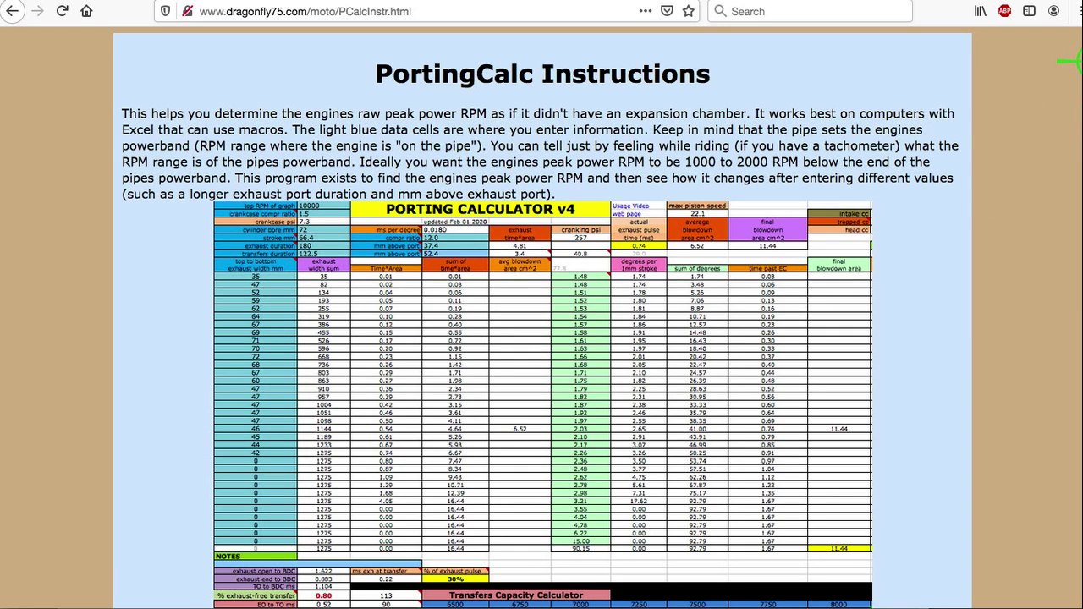
- Read down through the first part of the PortingCalc Instructions page
scroll(1068, 67, down, 5)
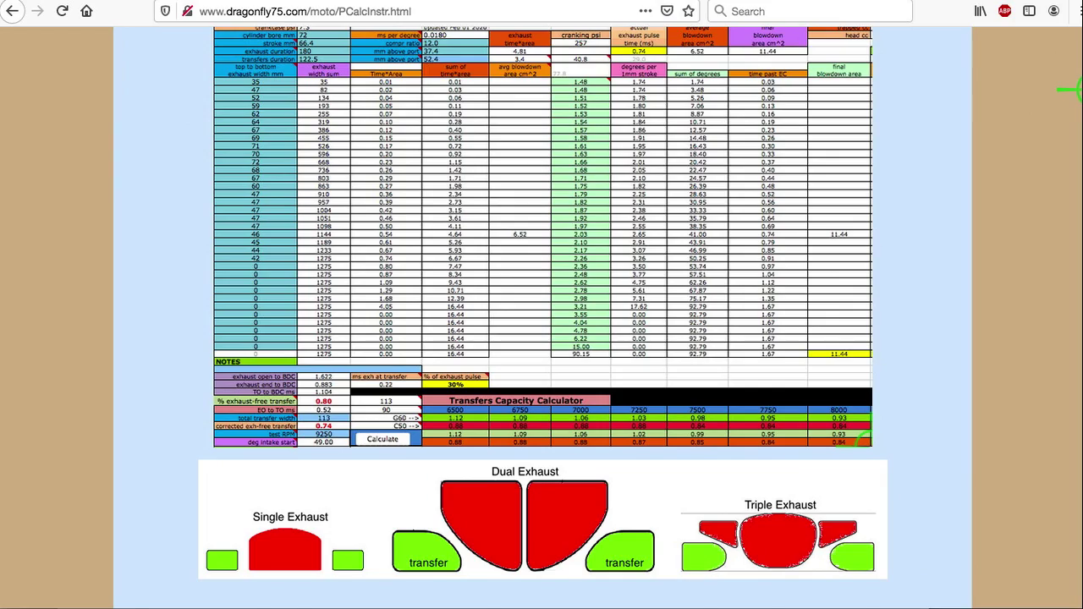
scroll(1068, 89, down, 4)
scroll(1067, 119, down, 2)
scroll(1067, 144, down, 5)
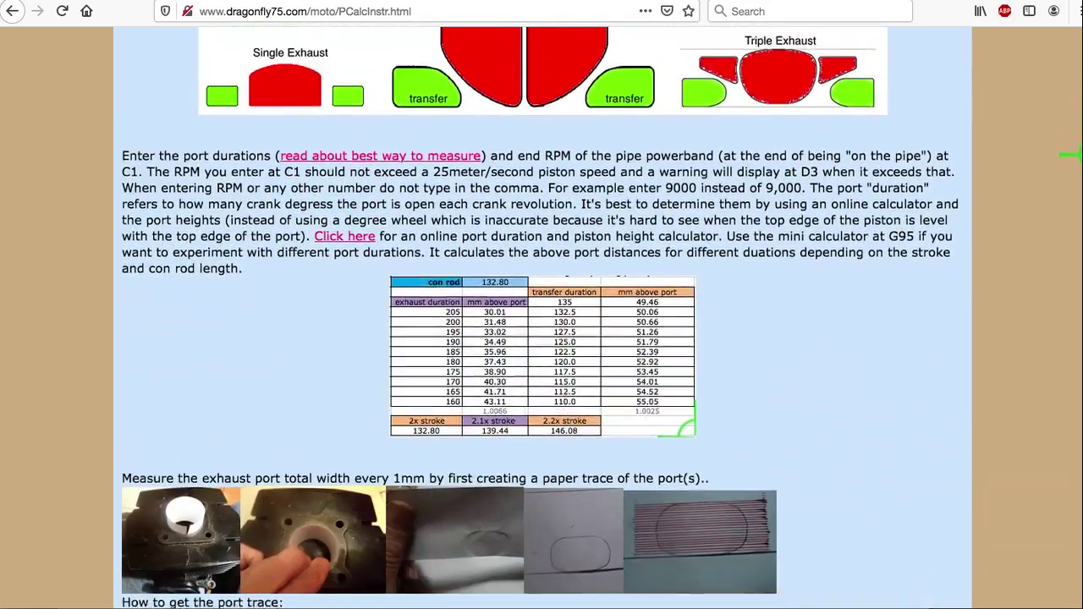
scroll(1068, 161, down, 2)
scroll(1069, 170, down, 1)
scroll(1070, 182, down, 2)
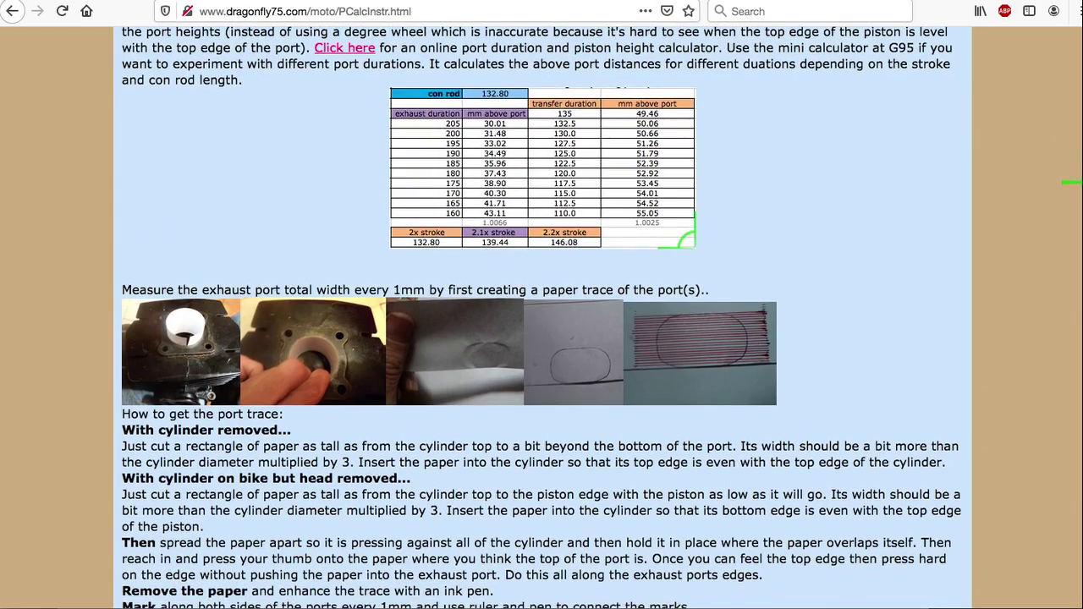
scroll(1071, 184, down, 1)
scroll(1071, 190, down, 1)
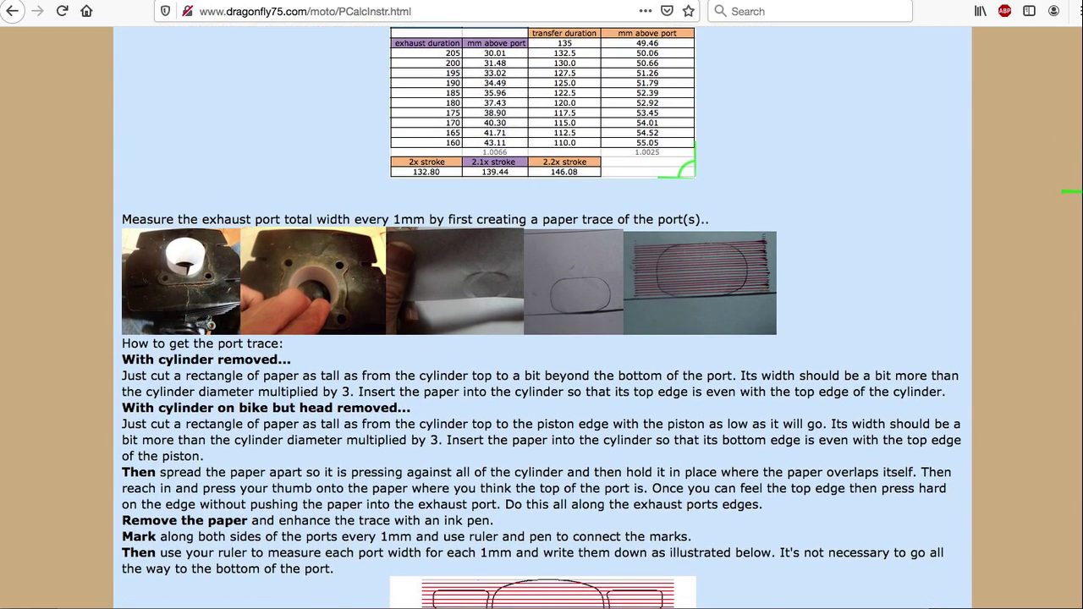
scroll(1071, 192, down, 1)
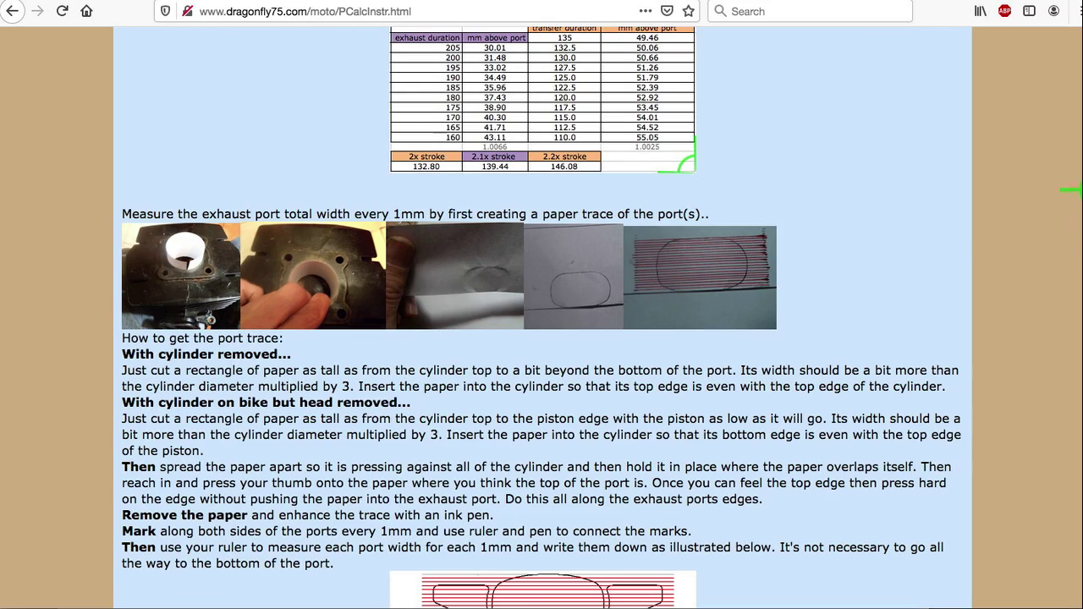
scroll(1071, 182, down, 5)
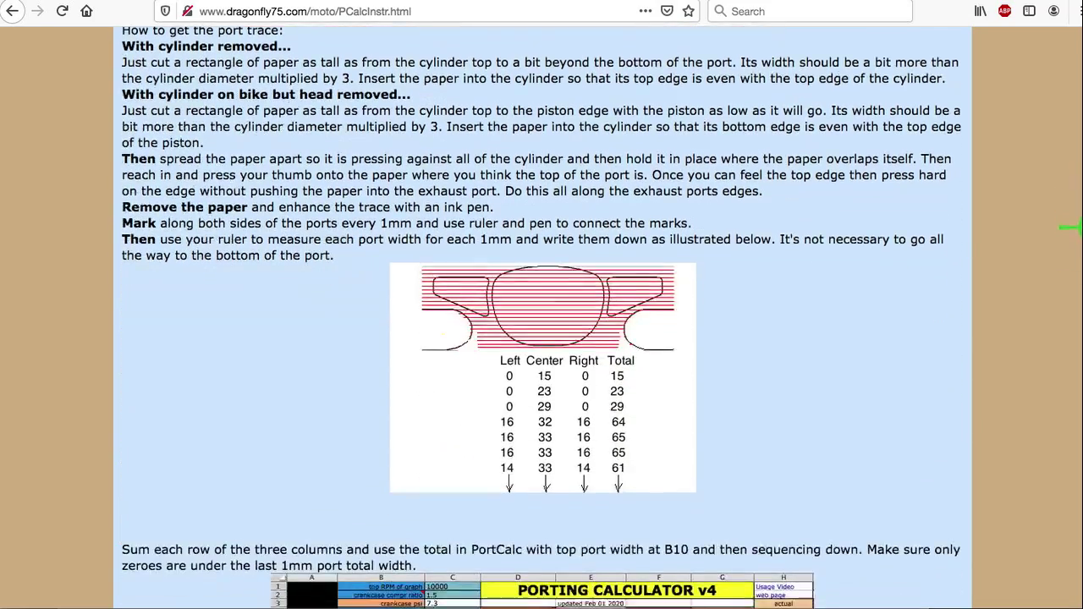
scroll(1071, 224, down, 1)
scroll(1072, 241, down, 1)
scroll(1071, 245, down, 2)
scroll(1072, 262, down, 3)
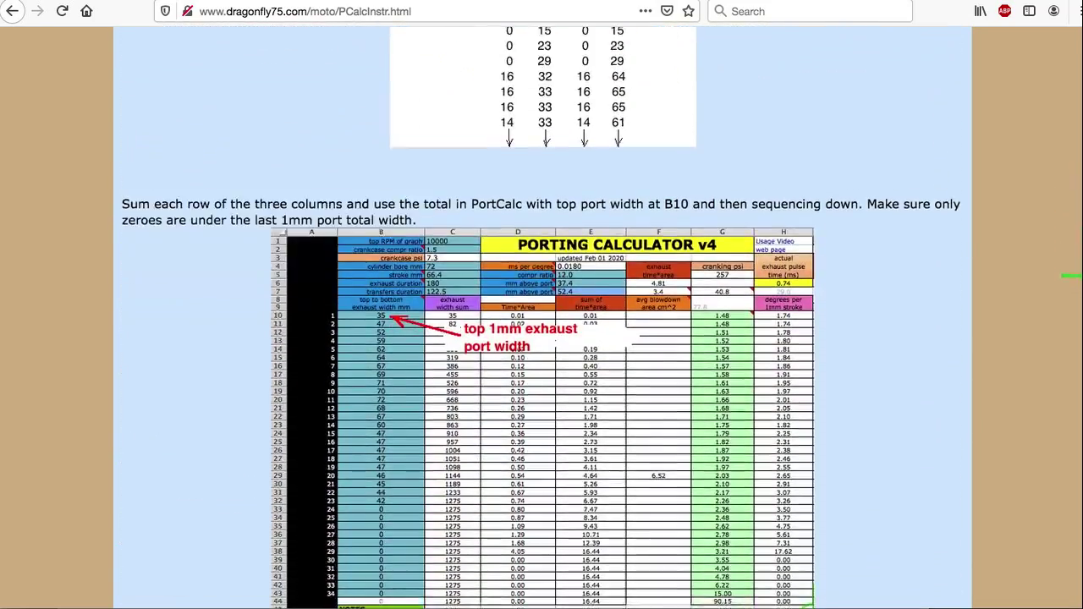
scroll(1071, 275, down, 2)
scroll(1071, 296, down, 2)
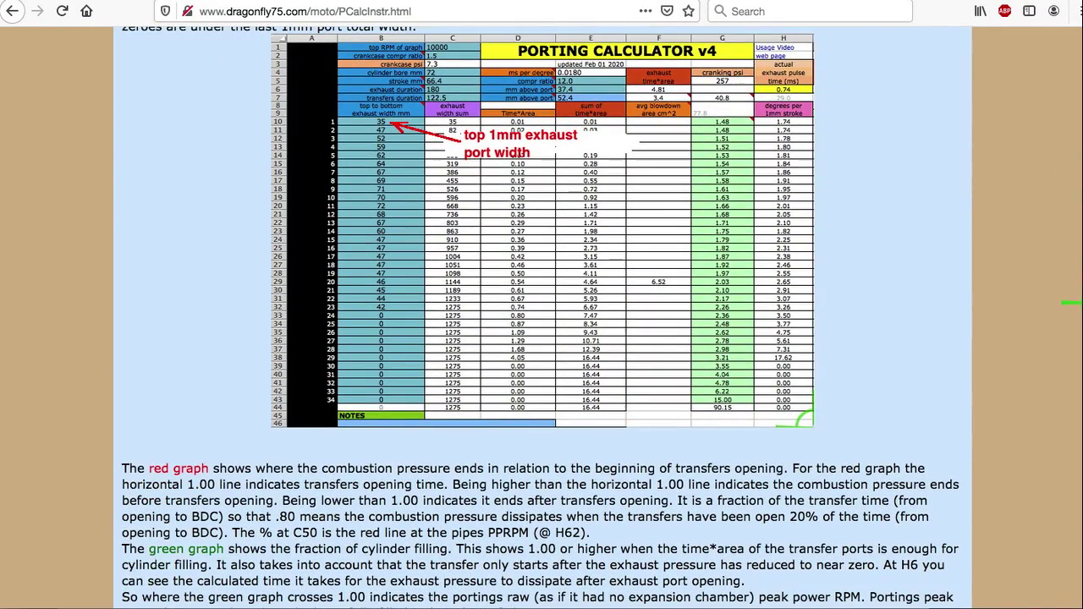
scroll(1071, 297, up, 1)
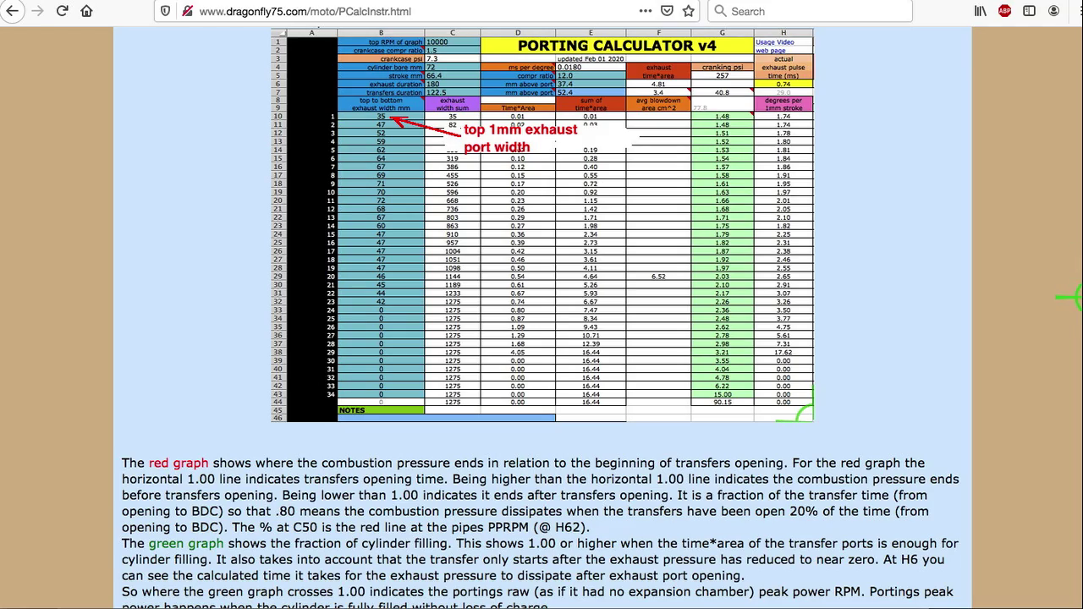
- Finish reading to the bottom of the instructions, then go back to the calculators purchase page
scroll(1067, 296, down, 1)
scroll(1068, 322, down, 2)
scroll(1067, 355, down, 3)
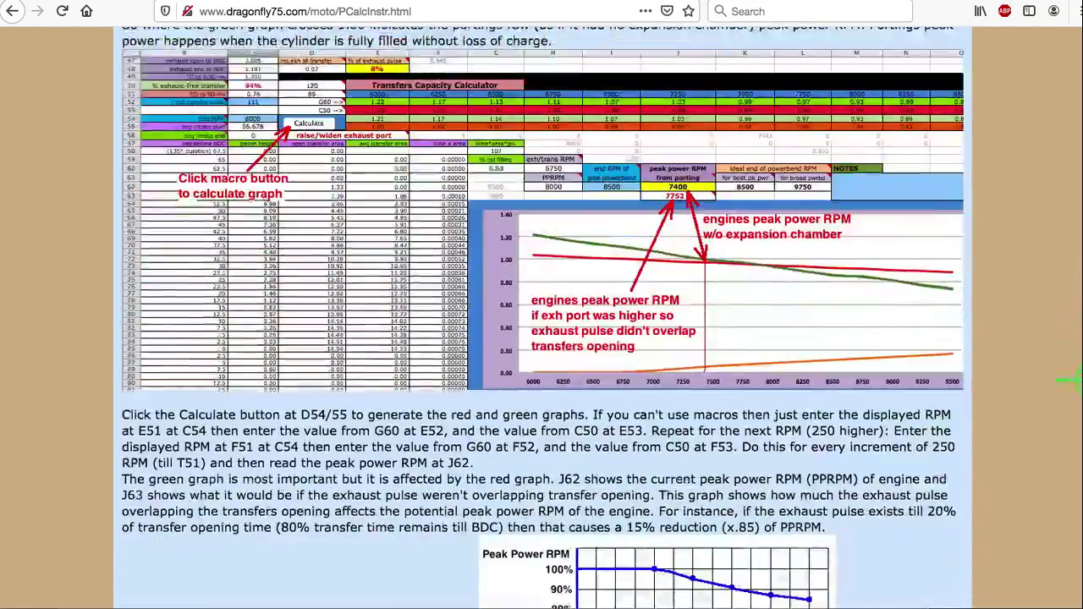
scroll(1067, 397, down, 3)
scroll(1067, 423, down, 4)
scroll(1068, 457, down, 2)
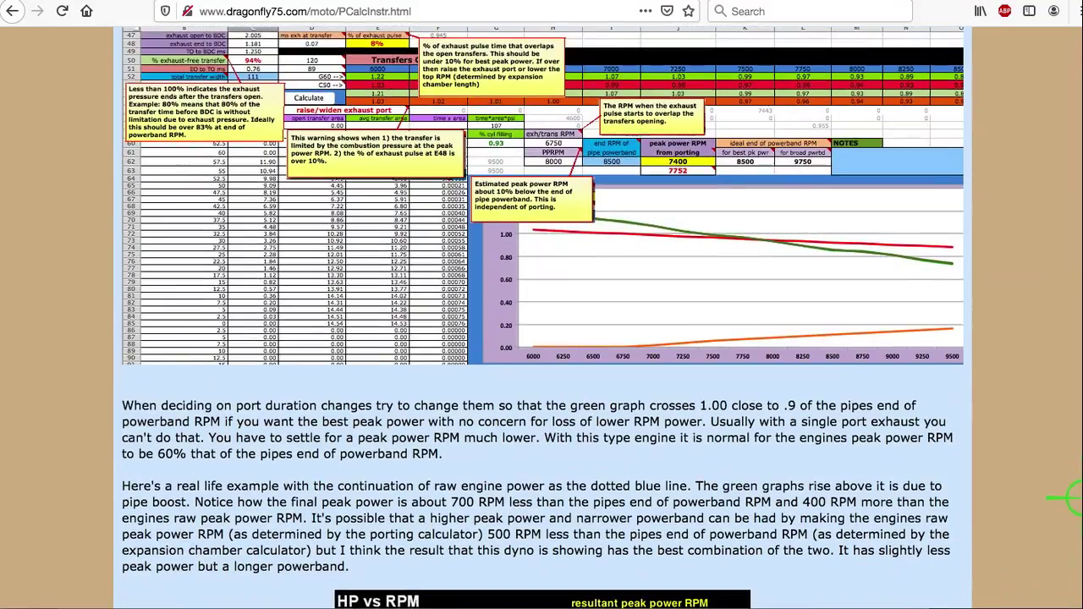
scroll(1068, 508, down, 1)
scroll(1068, 513, down, 1)
scroll(1067, 541, down, 2)
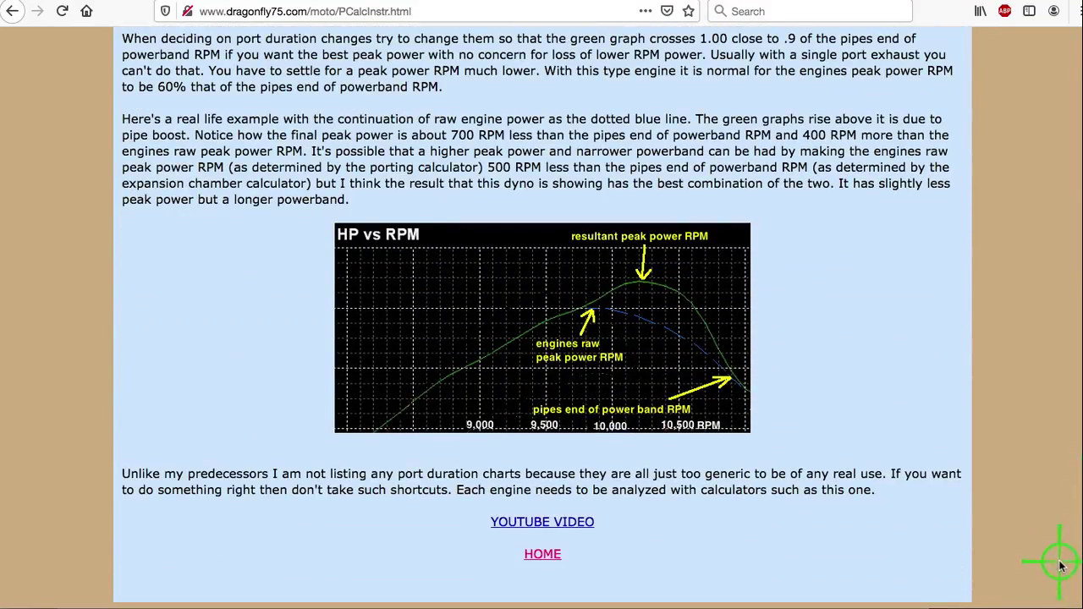
key(alt+Left)
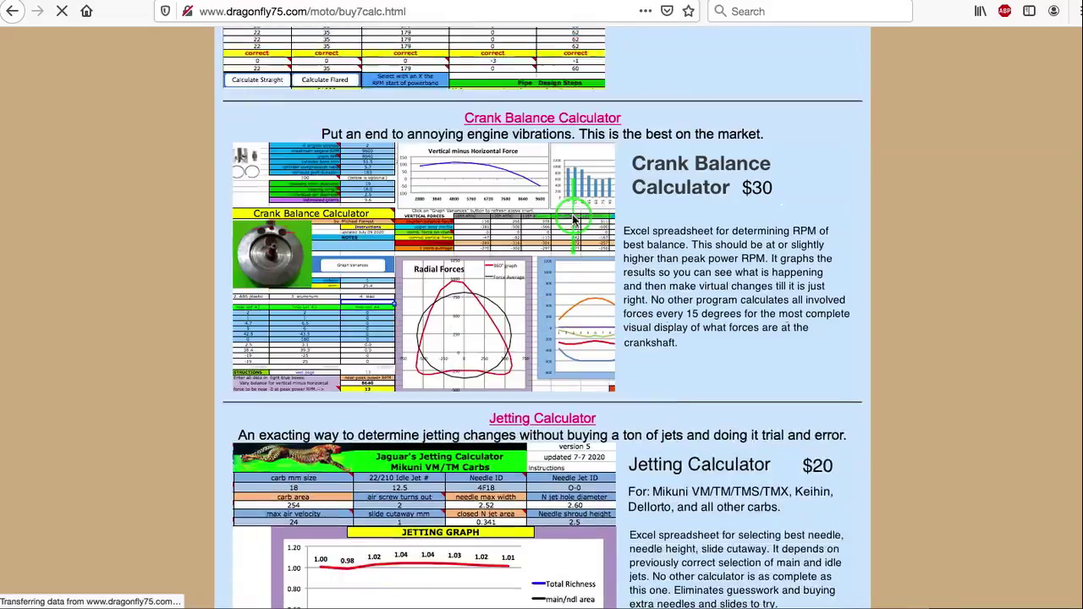
- Scroll down to the $5 Carburetor Calculator and the $70 all-8-calculators bundle
scroll(572, 219, down, 3)
scroll(572, 219, down, 3)
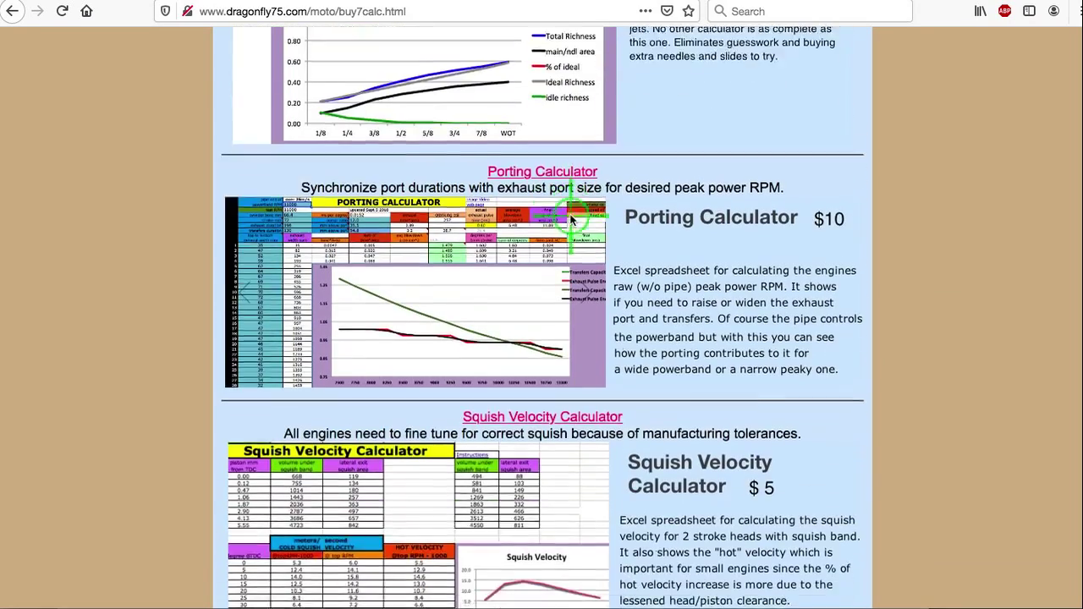
scroll(572, 219, down, 1)
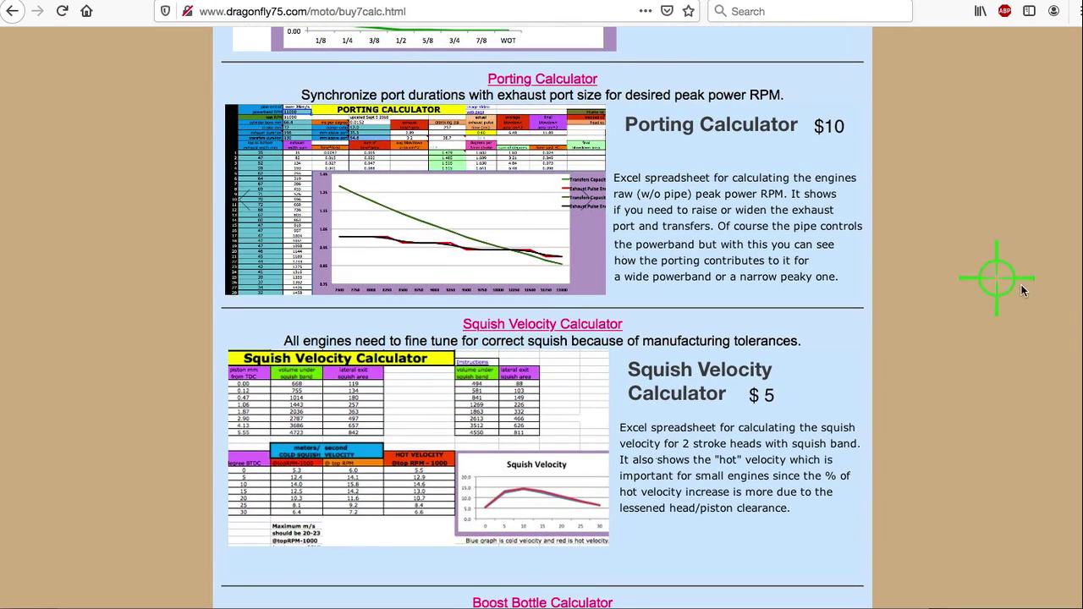
drag(1070, 332, 1070, 488)
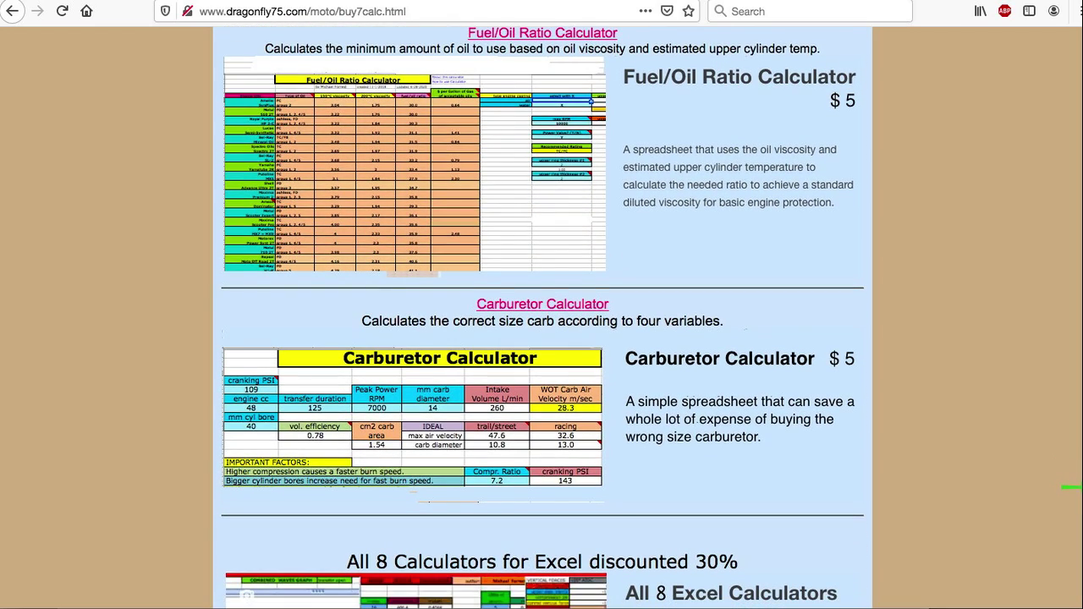
drag(1071, 487, 1070, 501)
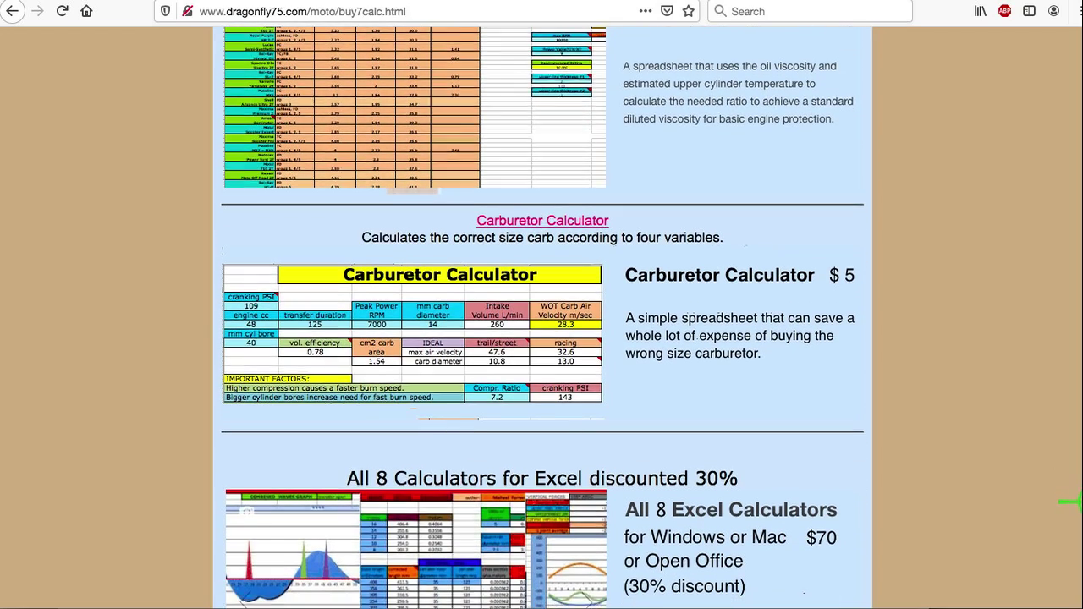
drag(1070, 500, 1070, 524)
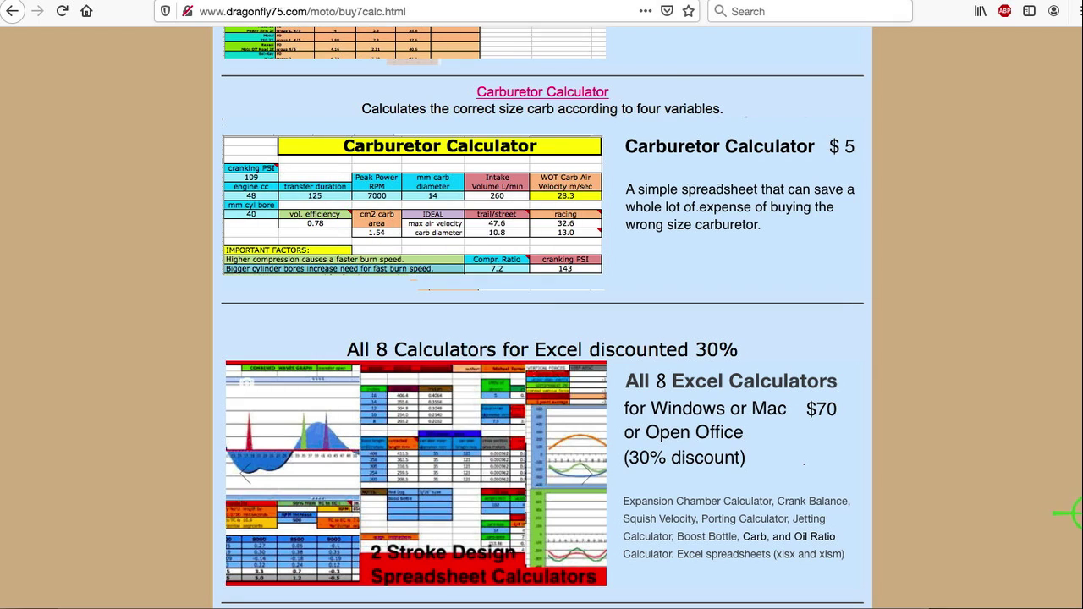
scroll(1073, 515, down, 2)
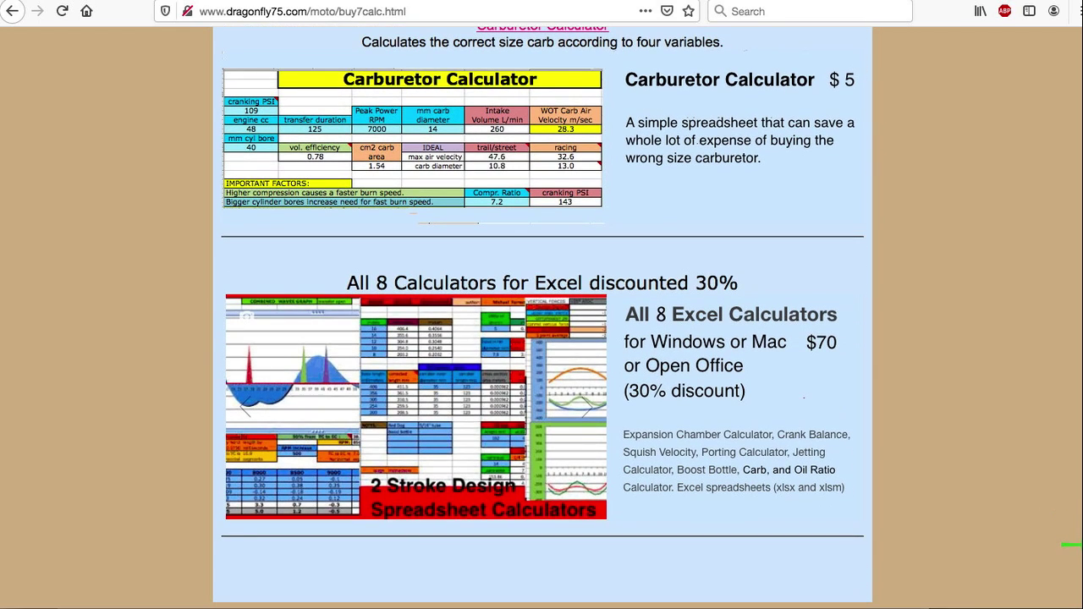
- Scroll up past every calculator section to the Purchase 2 Stroke Spreadsheets heading and intro
scroll(1071, 508, down, 15)
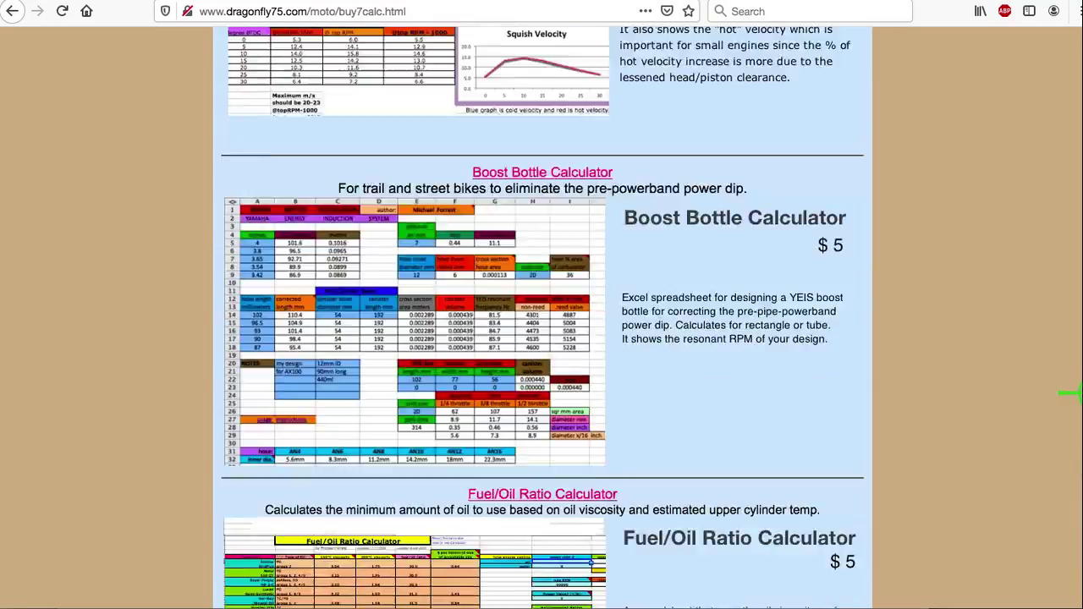
scroll(1070, 346, up, 6)
scroll(1069, 347, up, 4)
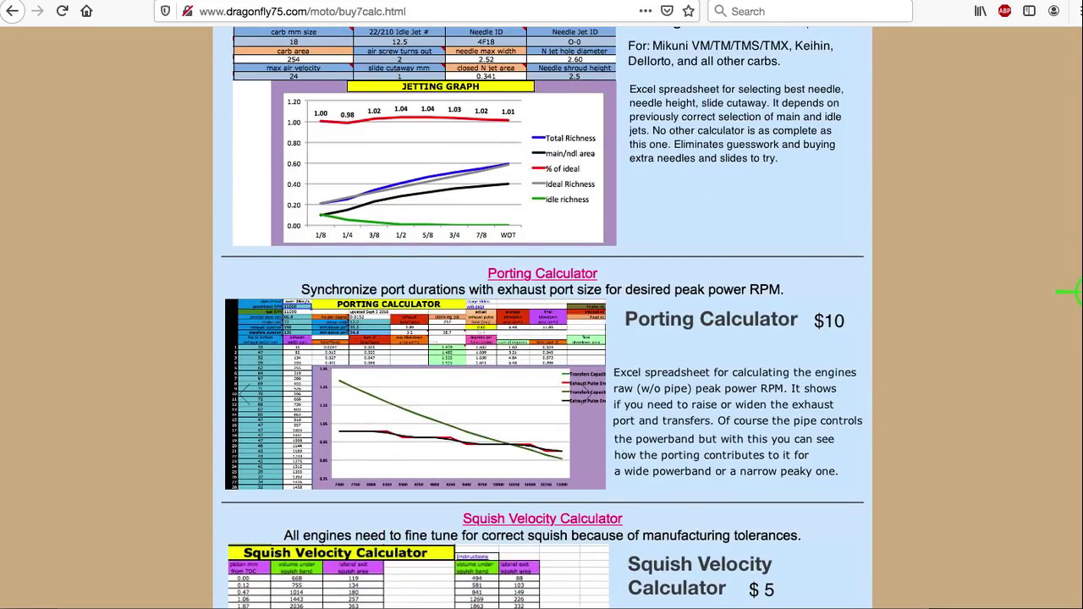
scroll(1067, 292, up, 3)
scroll(1070, 262, up, 1)
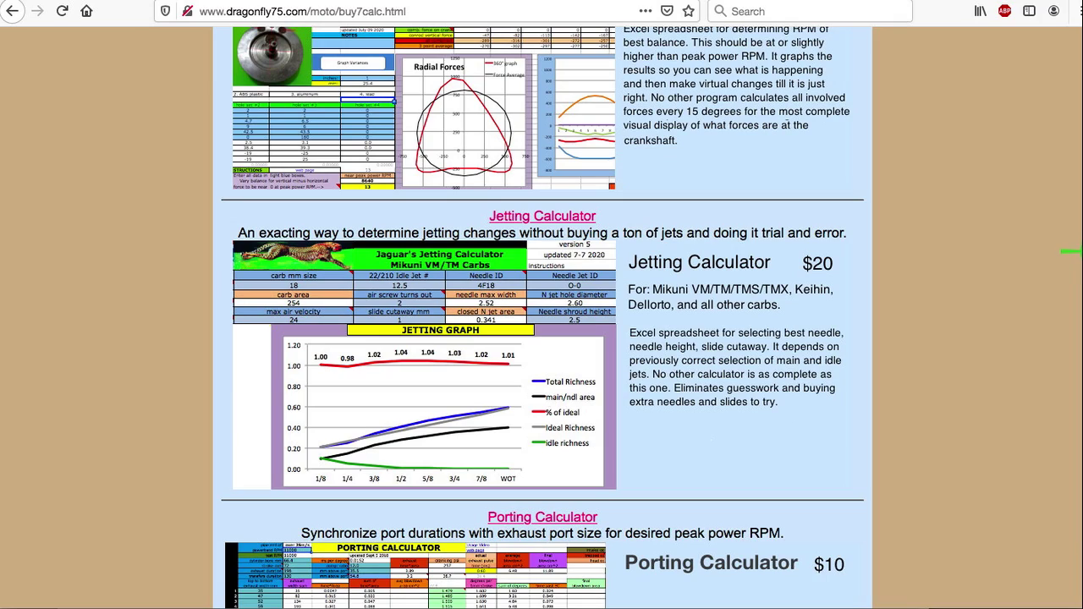
scroll(1067, 244, up, 1)
scroll(1068, 244, up, 3)
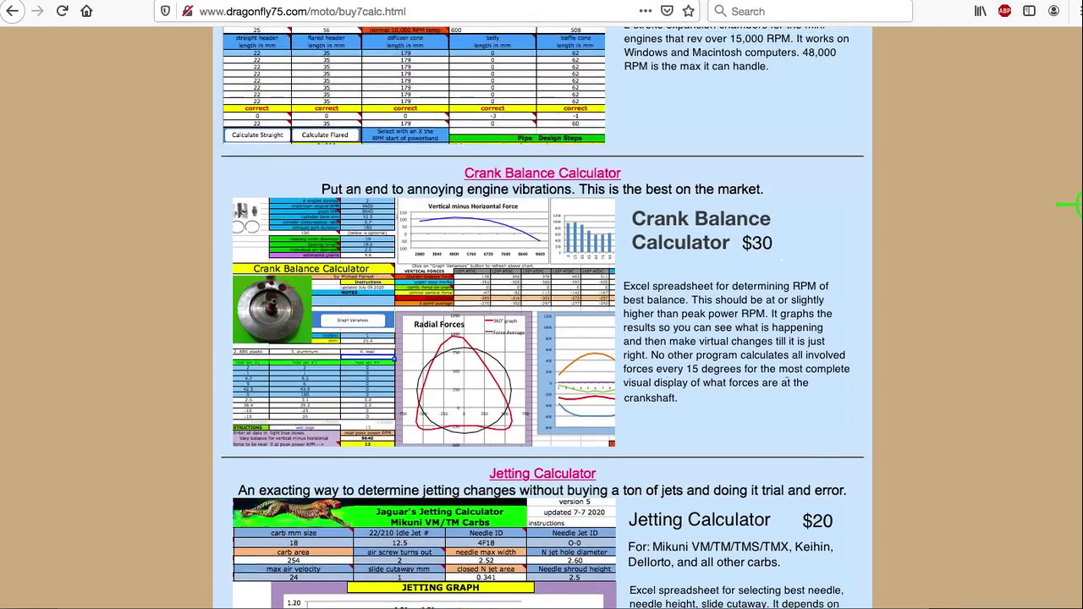
scroll(1068, 202, up, 1)
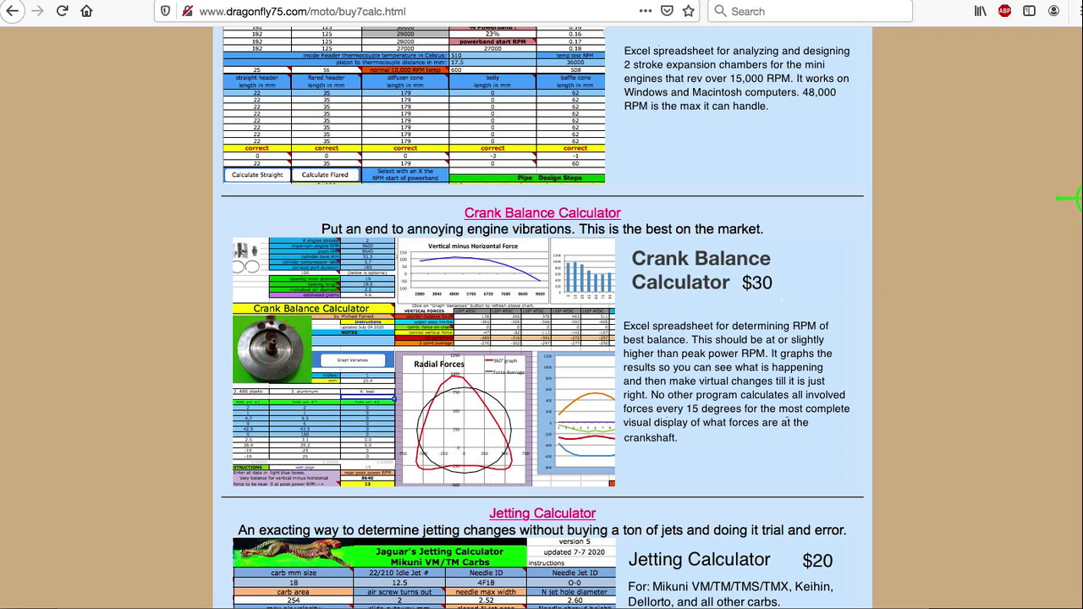
scroll(1067, 198, up, 1)
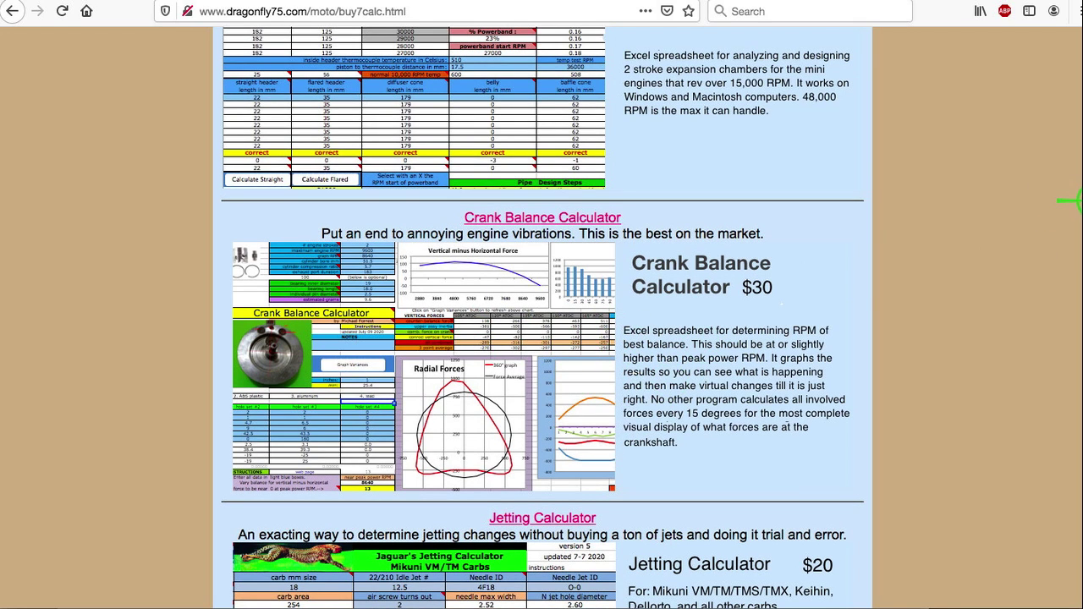
scroll(1069, 192, up, 2)
scroll(1067, 169, up, 3)
scroll(1068, 153, up, 3)
scroll(1066, 99, up, 2)
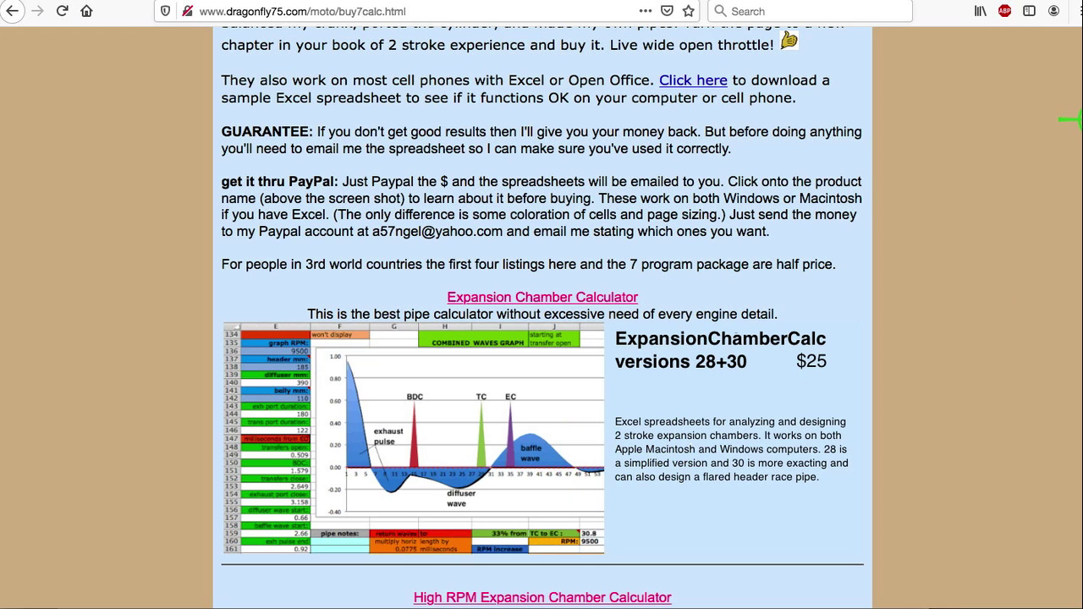
scroll(1070, 119, up, 5)
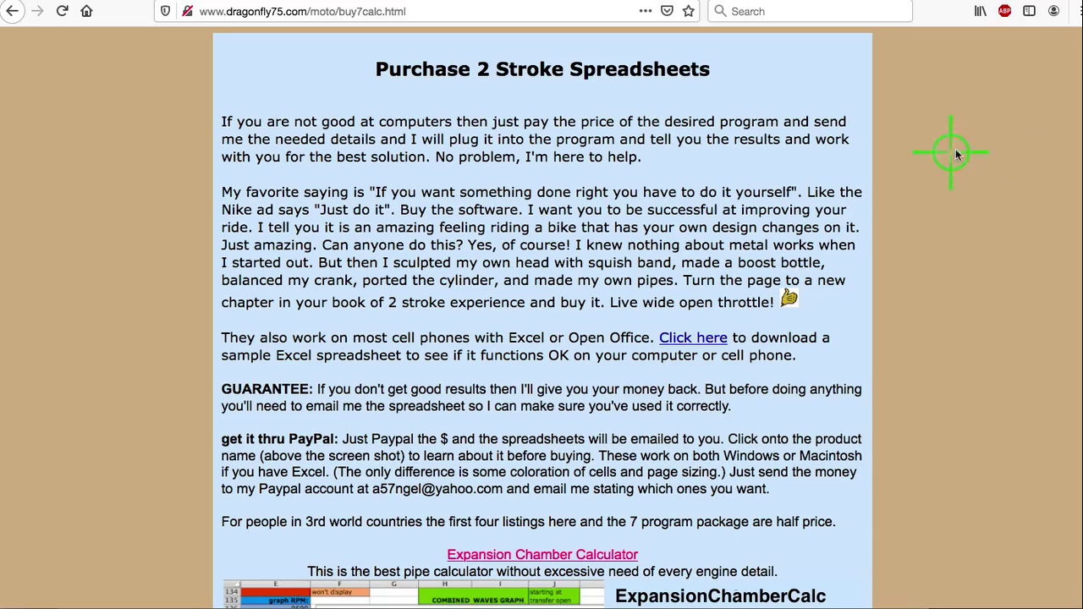